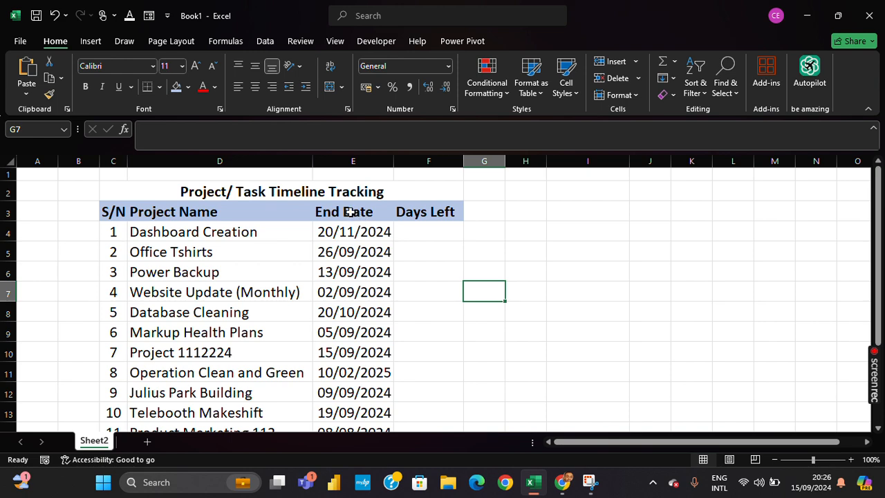
Step: Review the project names and end dates in the timeline tracking table
left_click_drag(346, 212, 347, 395)
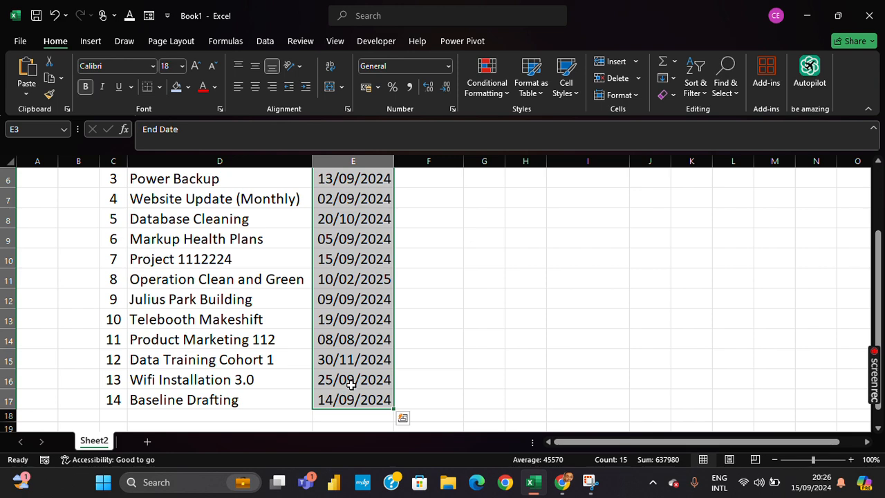
scroll(377, 286, "up", 2)
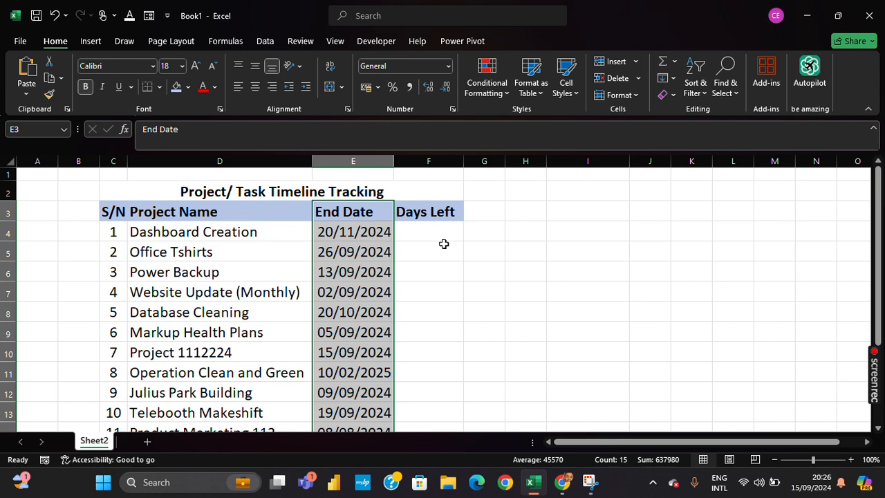
left_click(425, 236)
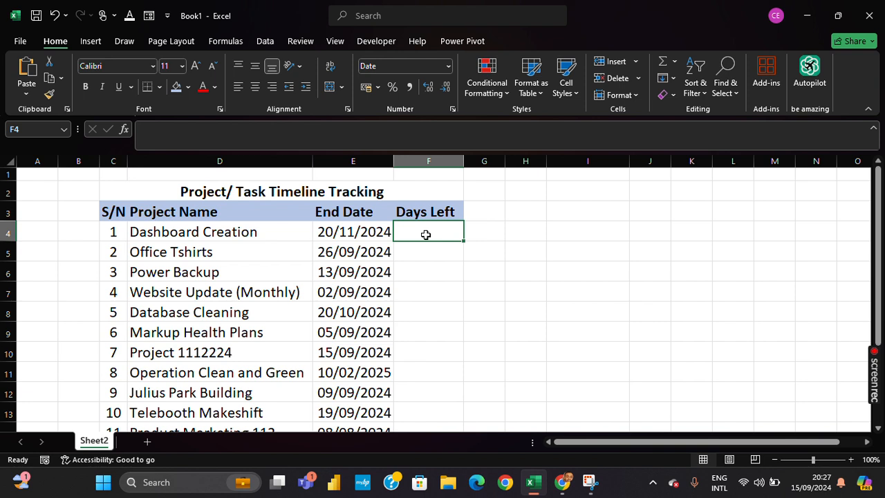
left_click(199, 254)
scroll(202, 253, "down", 3)
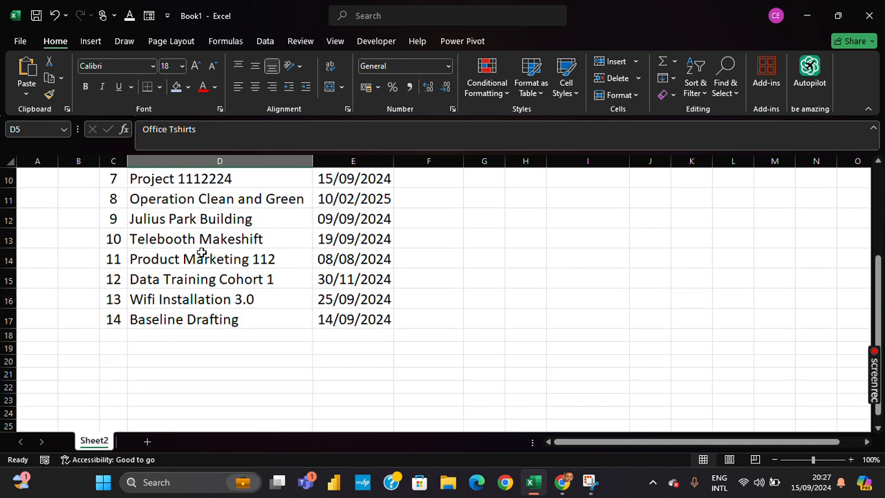
scroll(200, 253, "up", 3)
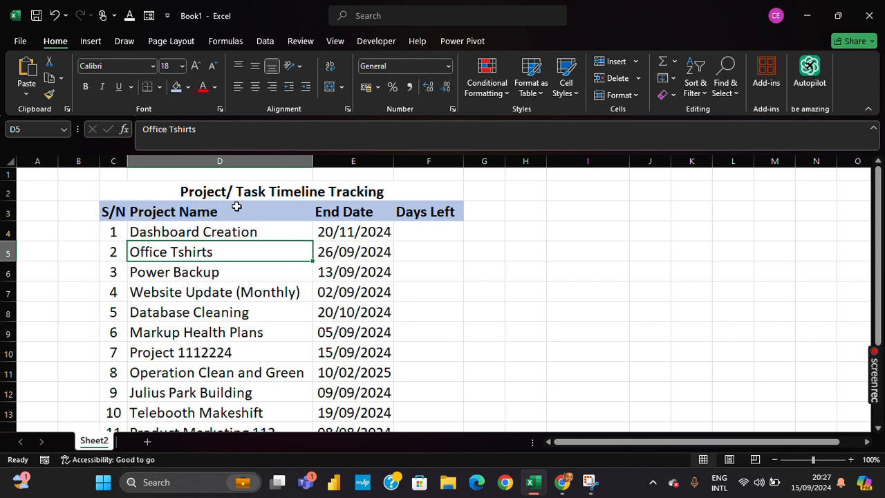
left_click(190, 232)
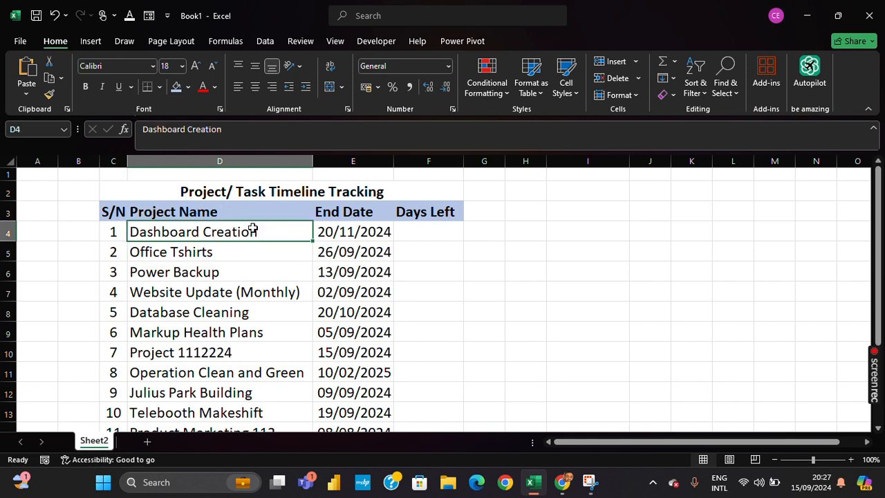
left_click(330, 238)
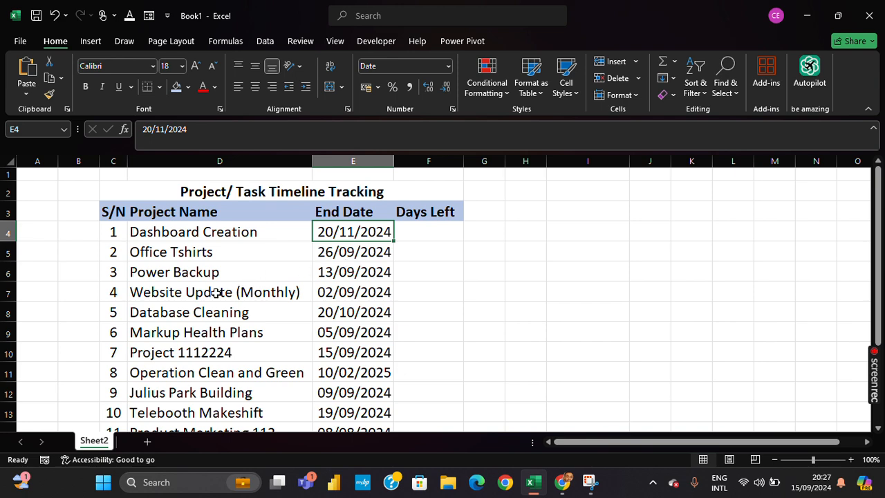
scroll(216, 287, "down", 1)
scroll(221, 263, "down", 1)
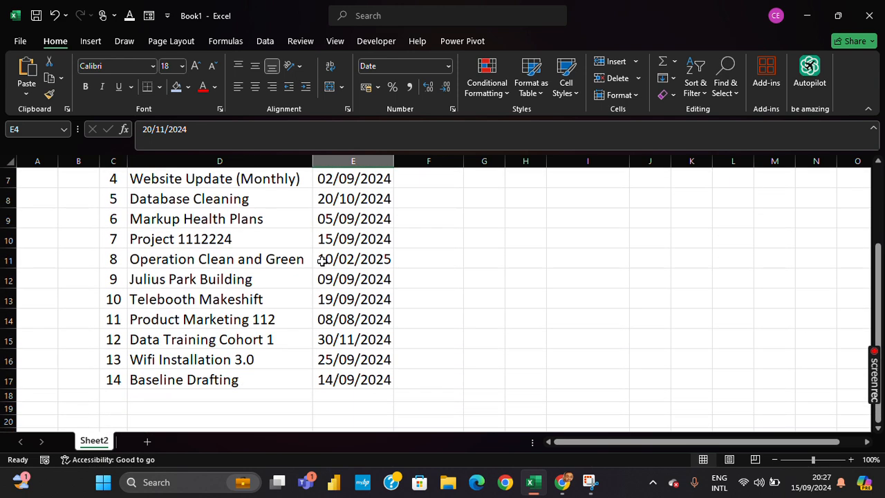
scroll(220, 261, "up", 2)
scroll(229, 262, "down", 4)
scroll(239, 261, "up", 4)
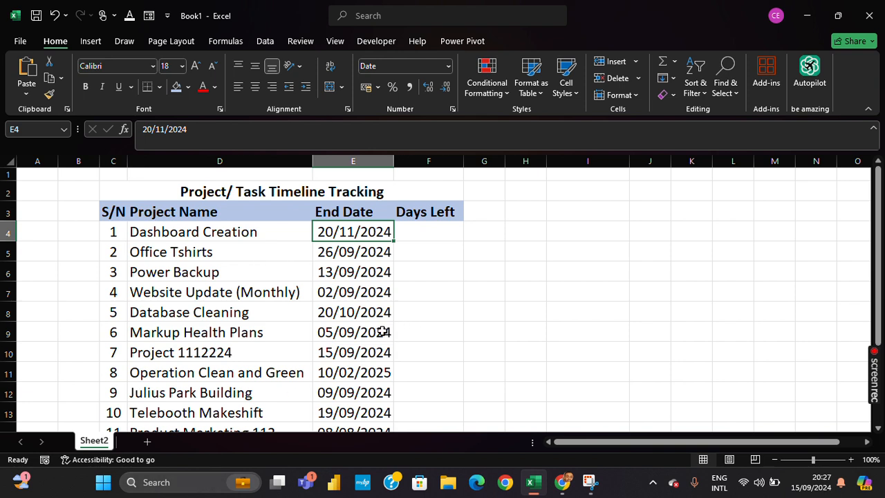
Step: Enter a formula in the first Days Left cell that subtracts the row's end date from TODAY()
left_click(427, 233)
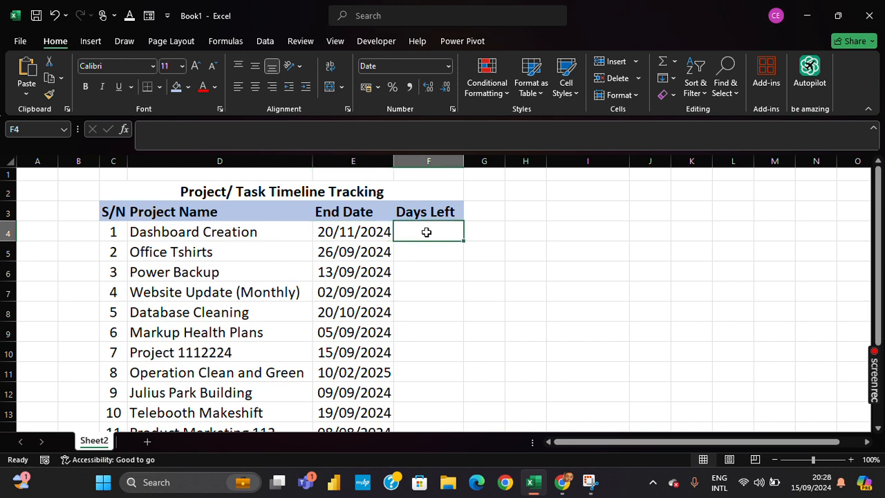
type("=")
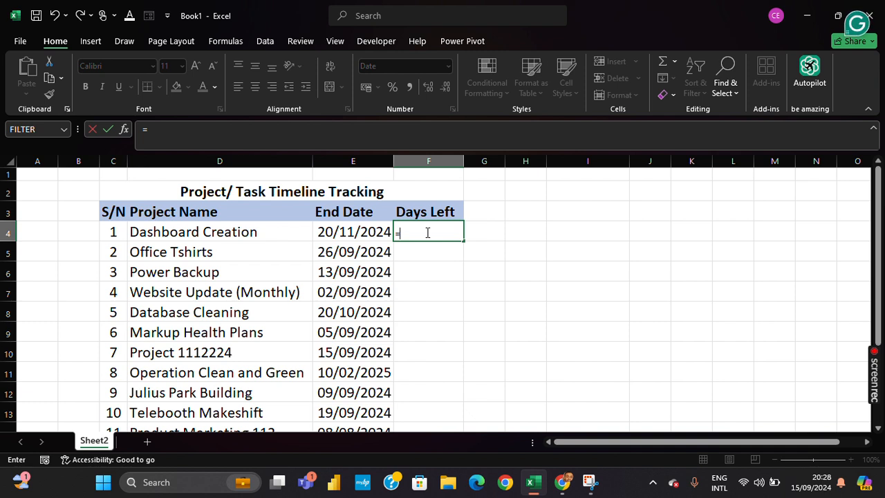
type("Todqa")
key("BackSpace")
key("BackSpace")
type("ay")
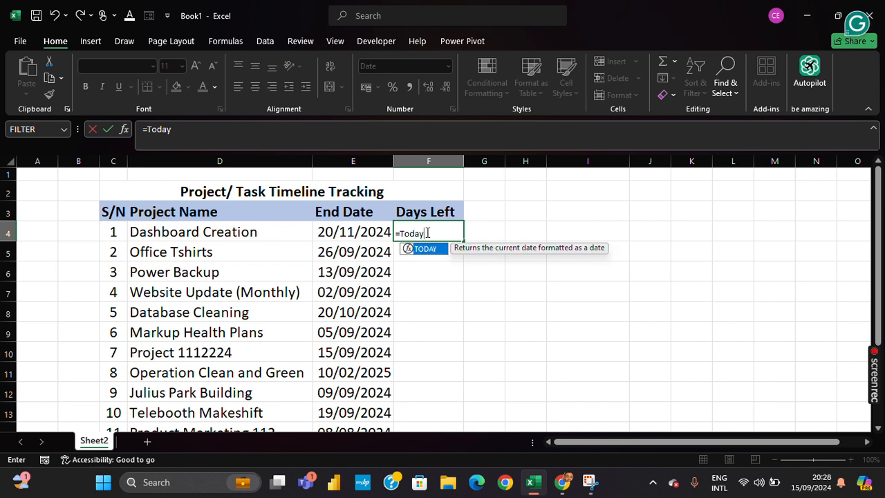
type("(")
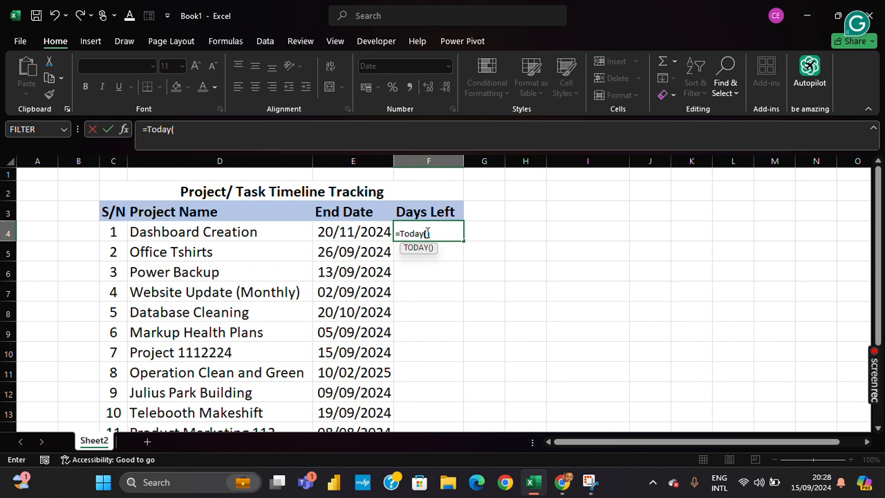
type(")-")
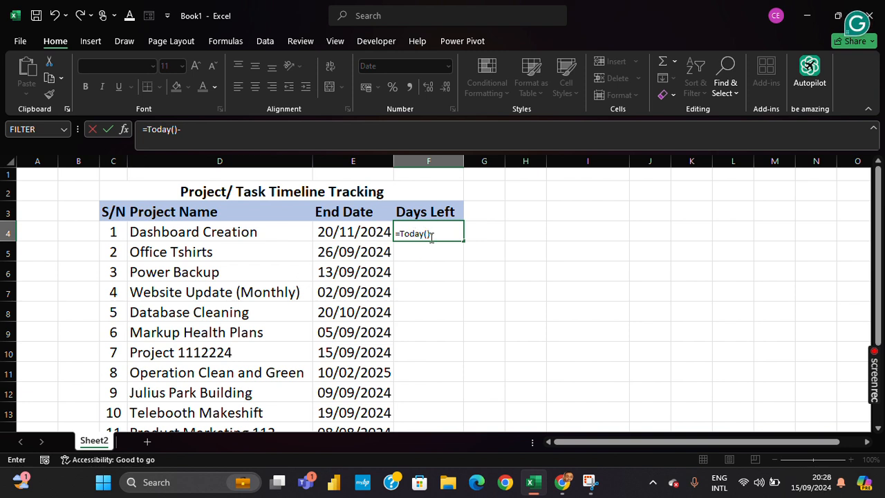
left_click(346, 232)
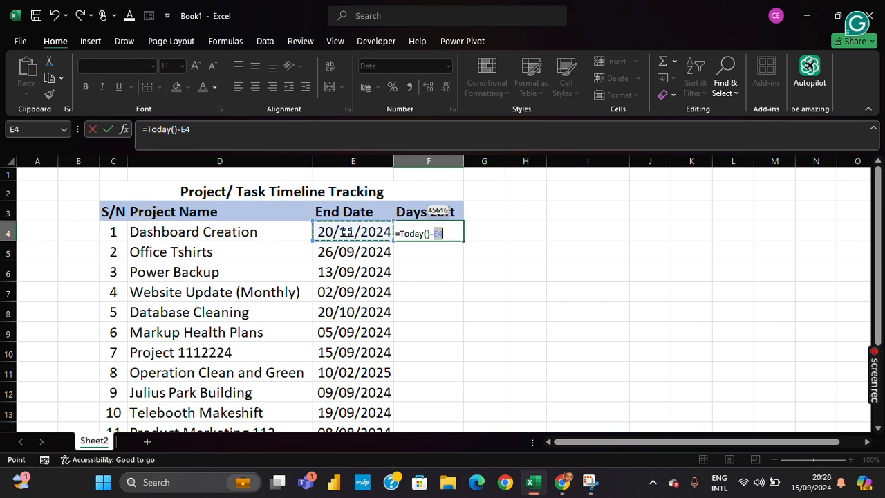
key("Return")
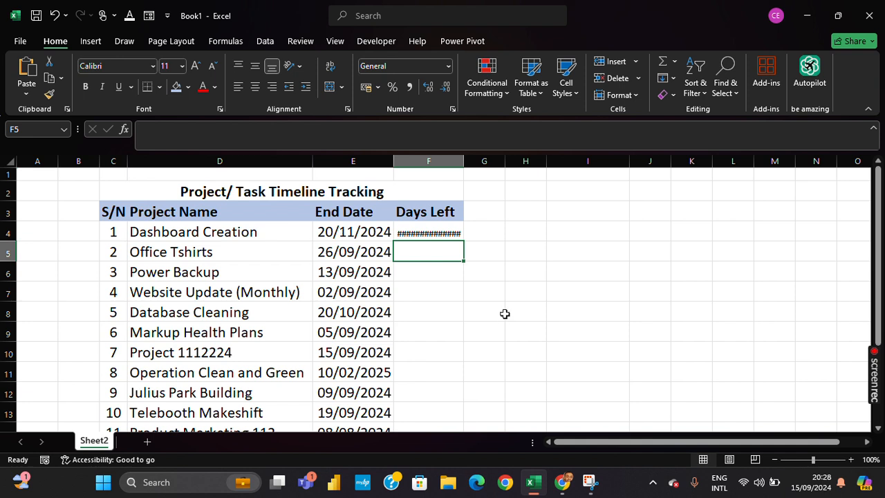
Step: Fill the Days Left formula down through the last project row
left_click(456, 234)
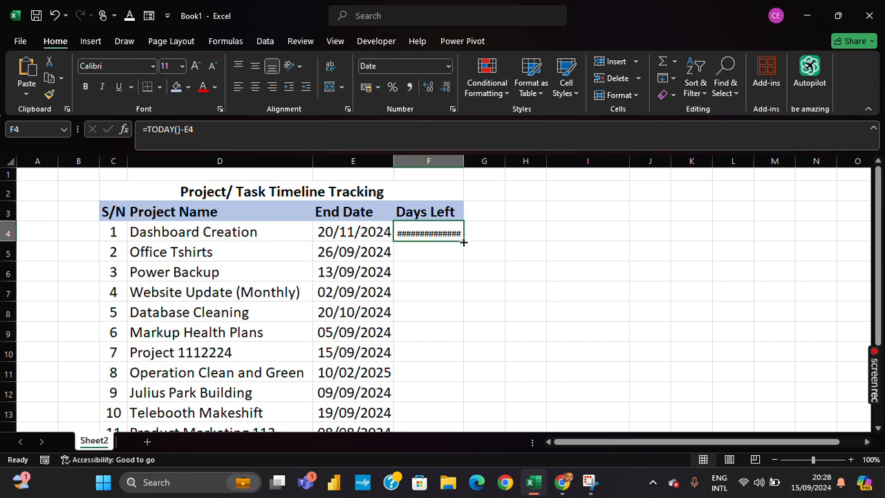
double_click(462, 242)
scroll(467, 248, "down", 2)
scroll(468, 247, "down", 1)
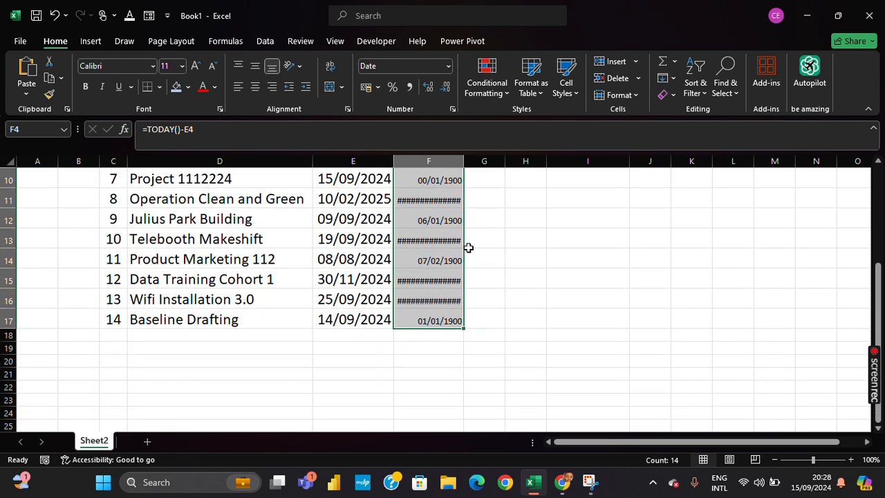
scroll(470, 251, "up", 3)
scroll(496, 270, "down", 2)
scroll(495, 269, "up", 3)
scroll(495, 269, "down", 2)
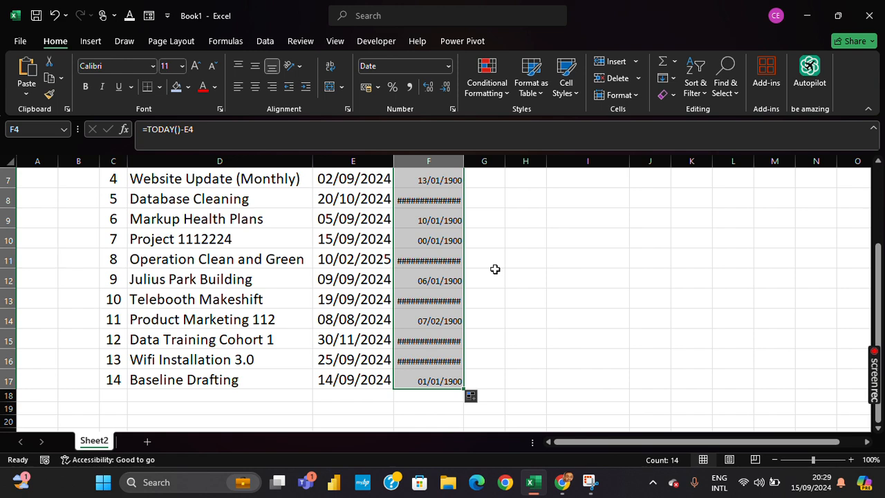
scroll(495, 269, "up", 2)
Step: Open Format Cells for the Days Left cells, choose Custom, and start the format with [Red]#" Days Overdue"
key("ctrl+1")
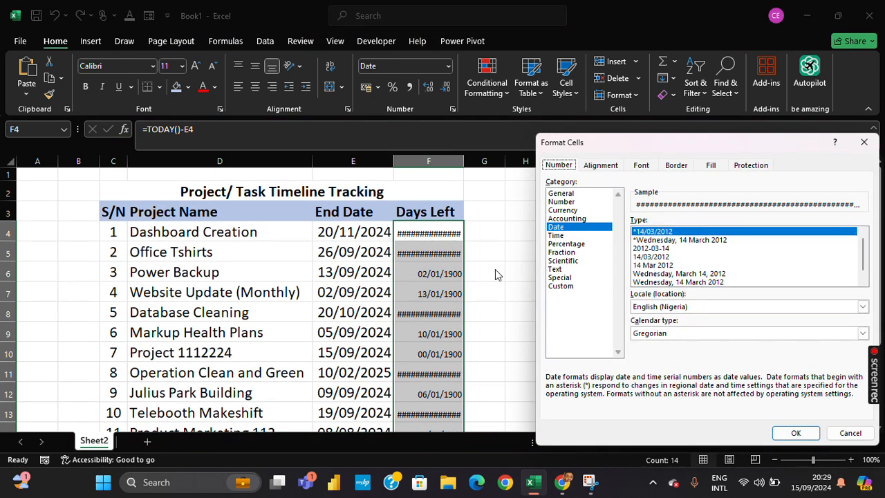
left_click(562, 286)
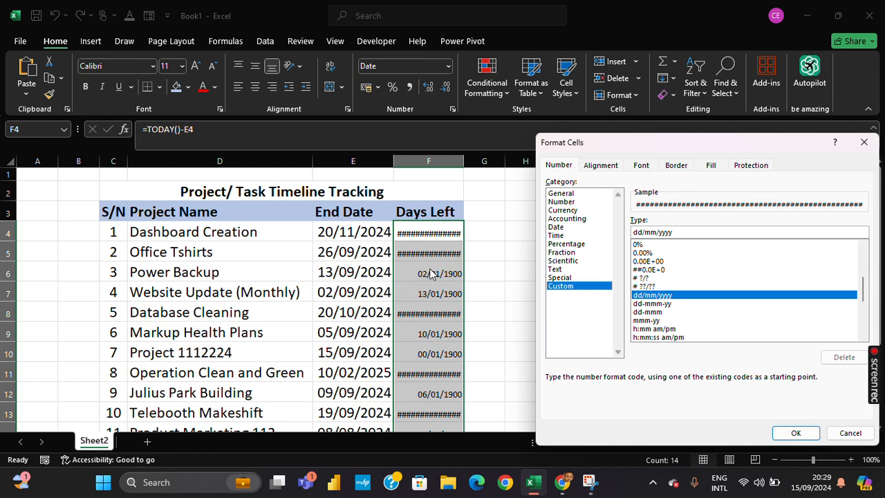
left_click(689, 233)
left_click_drag(688, 232, 631, 234)
key("BackSpace")
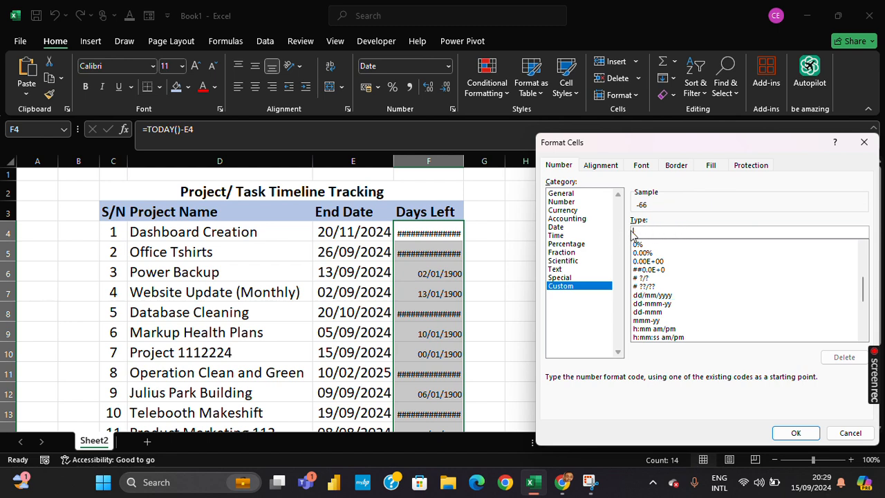
type("0")
type("Red")
type("]")
type("#")
type("\"\"")
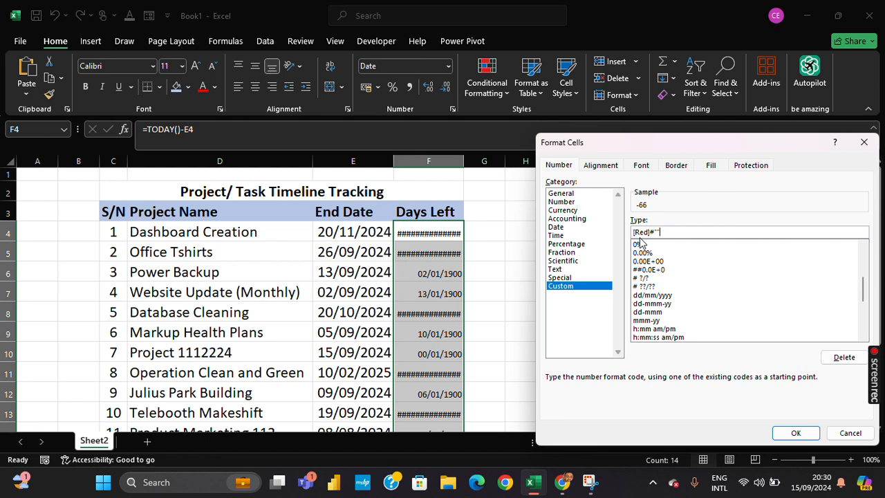
key("BackSpace")
key("BackSpace")
type("\"")
type("Date Overdue")
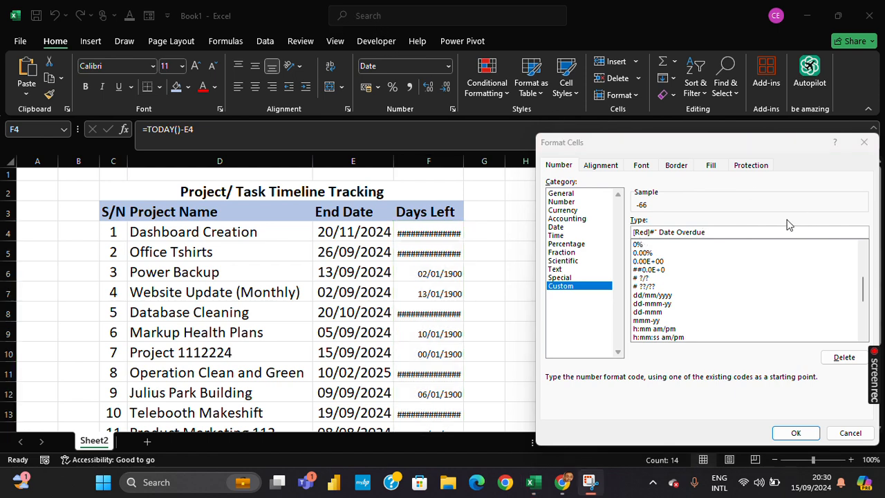
left_click(707, 236)
key("BackSpace")
key("BackSpace")
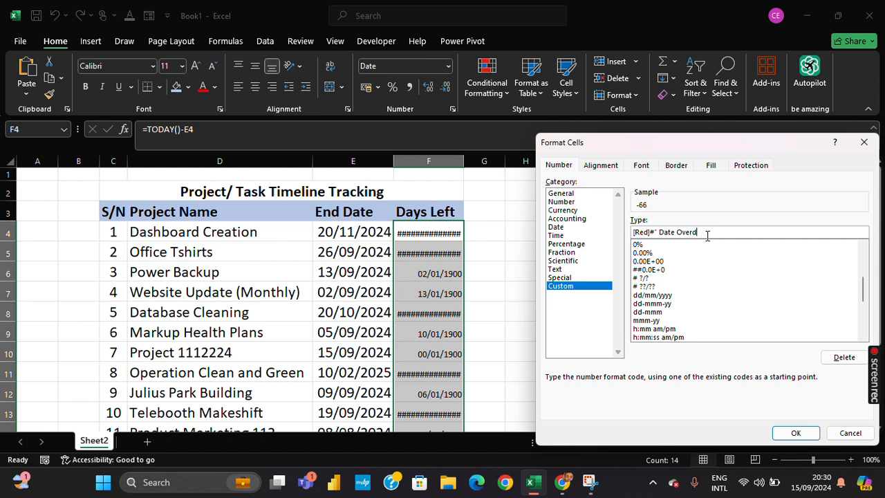
key("BackSpace")
key("BackSpace")
key("BackSpace")
key("BackSpace")
key("BackSpace")
key("BackSpace")
key("BackSpace")
key("BackSpace")
type("ys Overdue\"")
Step: Add a second format section [Blue]#" Days Remaining" to the custom format
type(";[")
type("Blue]#\" Days Remaining\"")
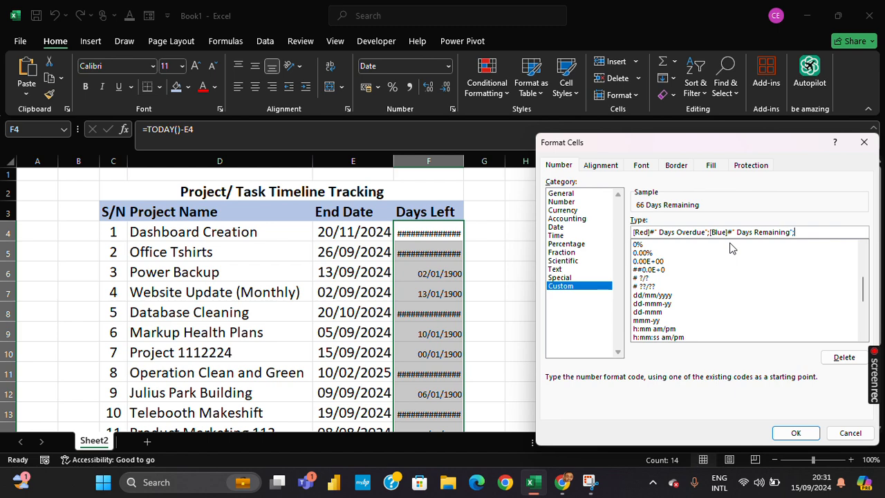
Step: Add a third section [Green]#" Today" to the custom format and apply it
type(";[Green]#\" Today\"")
left_click(795, 432)
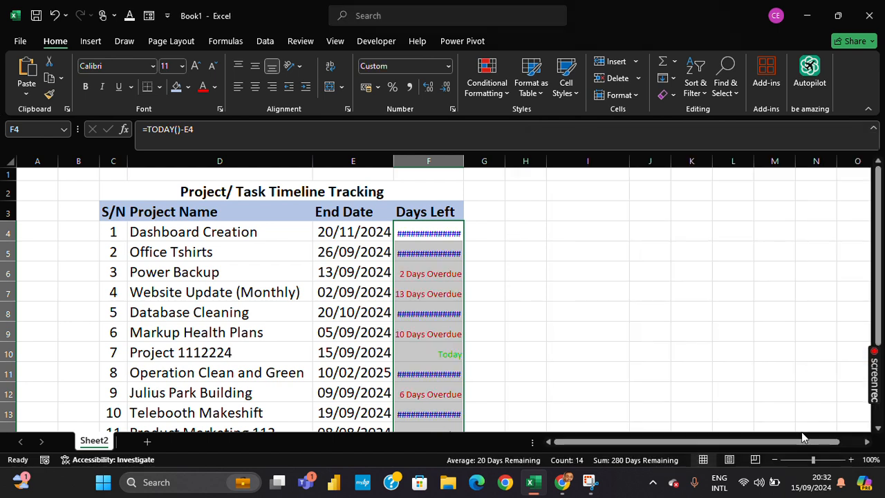
Step: Autofit the Days Left column width to show the formatted labels
double_click(463, 162)
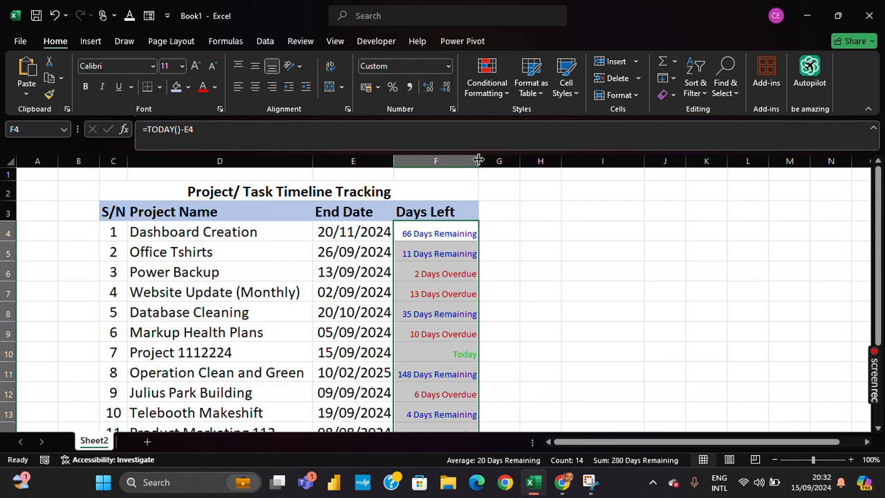
scroll(476, 164, "down", 1)
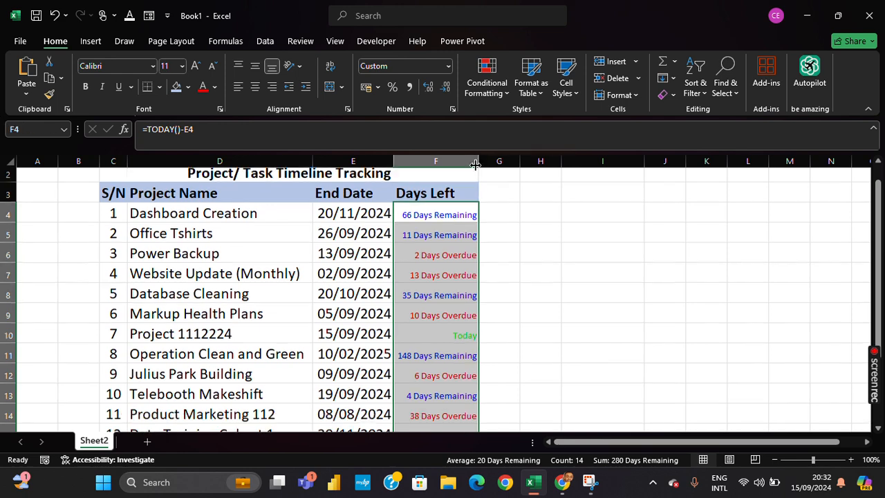
scroll(475, 166, "down", 3)
scroll(476, 166, "up", 3)
scroll(474, 174, "down", 2)
scroll(474, 208, "up", 2)
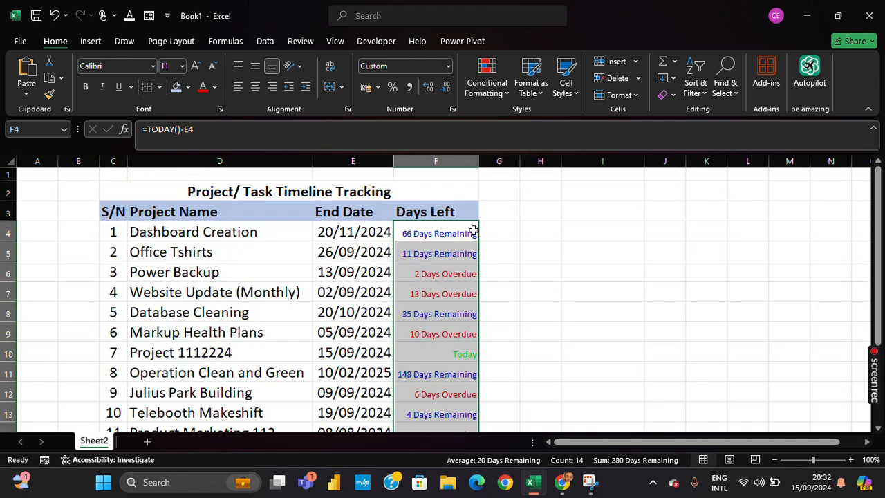
Step: Compare the Days Left results against the end dates for several projects
left_click(204, 235)
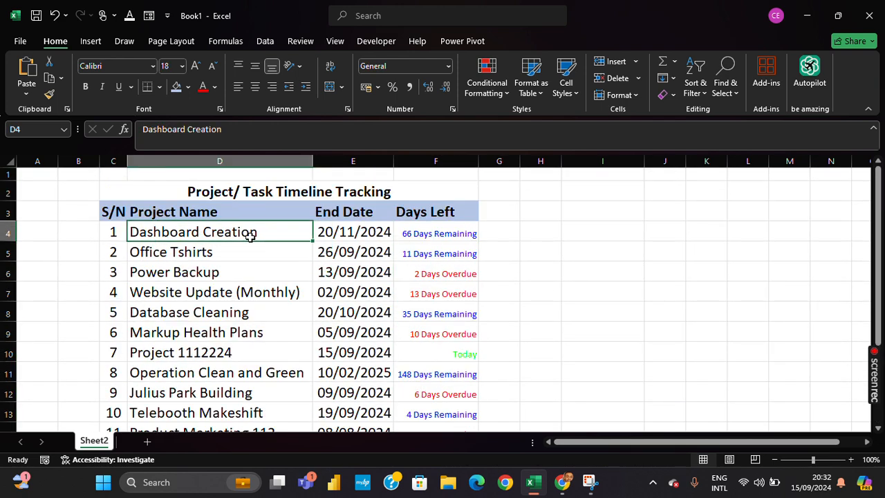
left_click(335, 239)
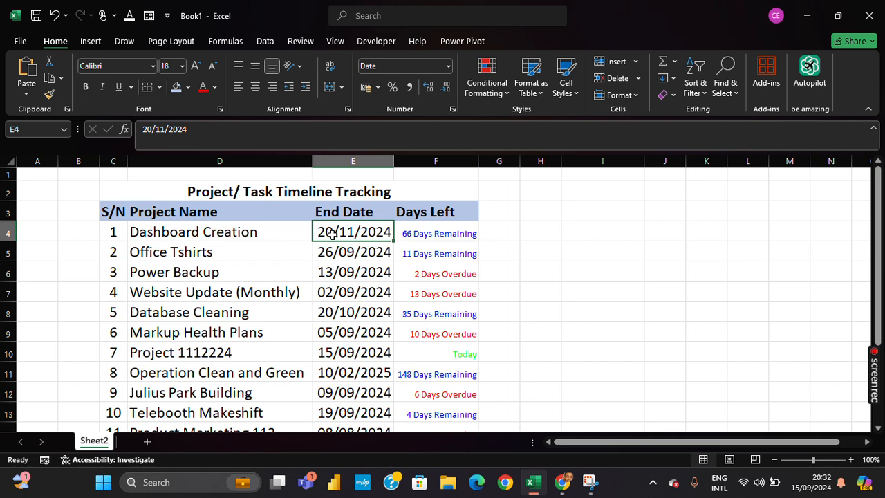
scroll(332, 234, "down", 1)
left_click(195, 216)
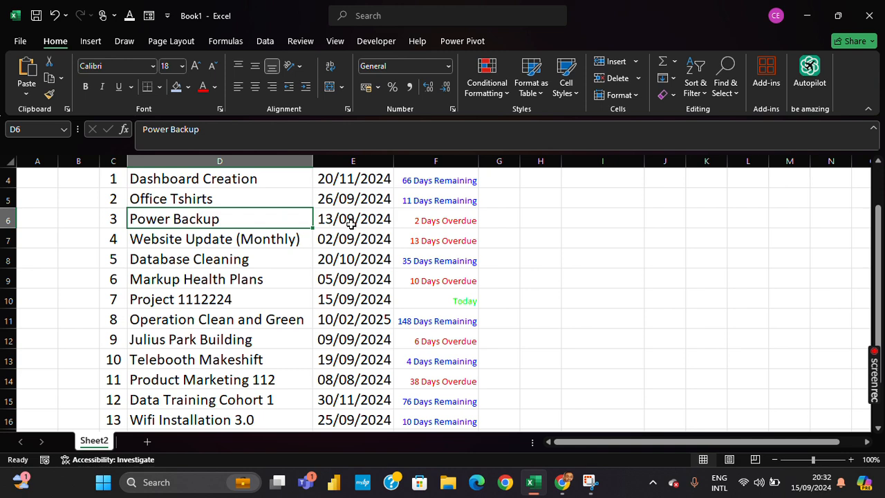
left_click(429, 220)
scroll(432, 224, "up", 1)
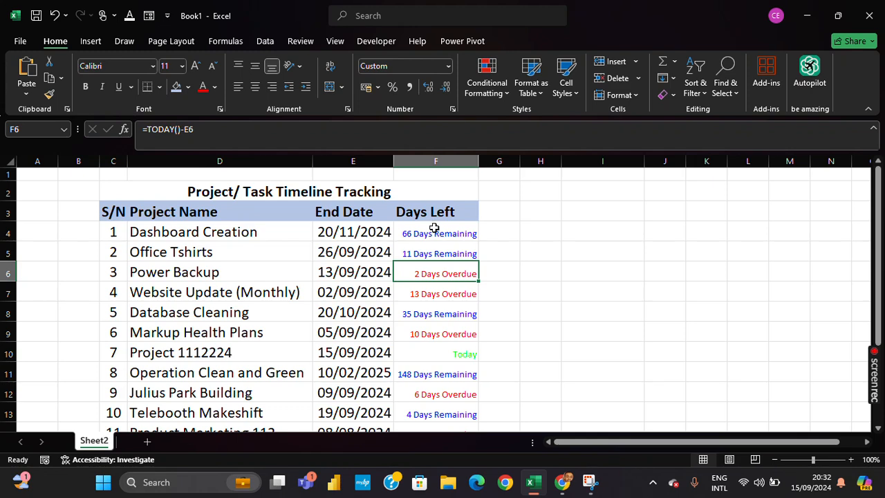
scroll(433, 224, "down", 2)
scroll(431, 228, "up", 2)
left_click(331, 297)
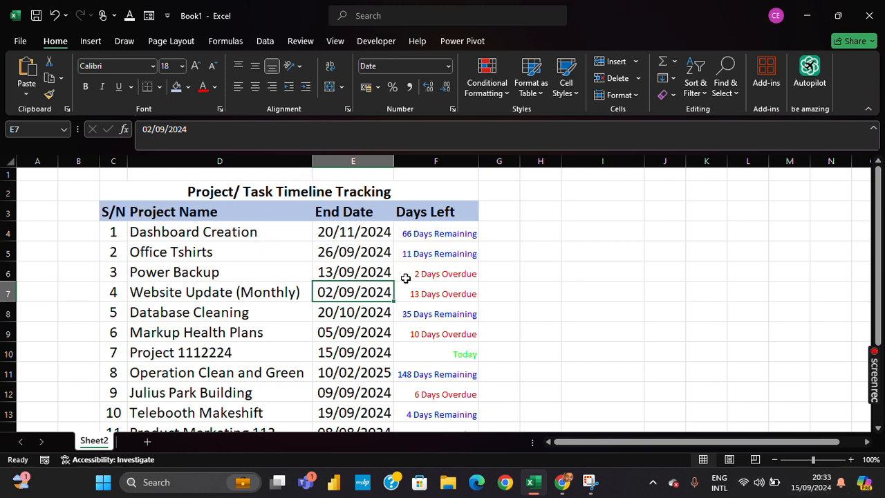
left_click(424, 293)
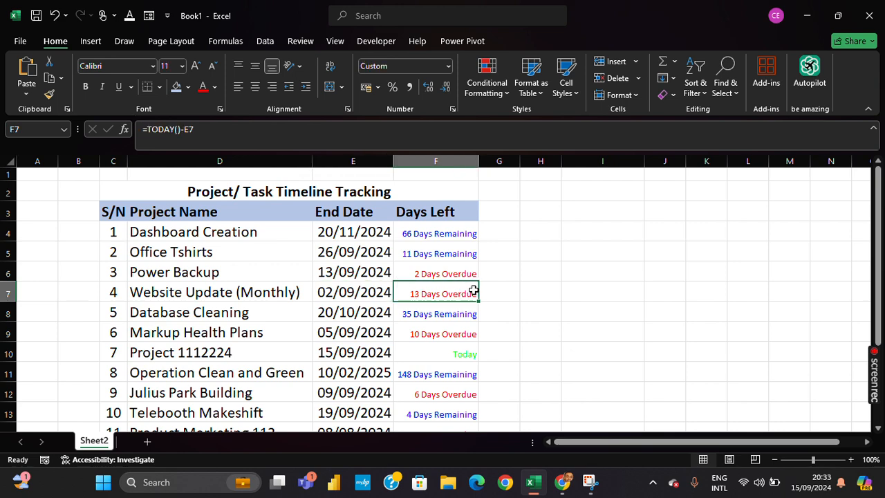
scroll(473, 289, "down", 3)
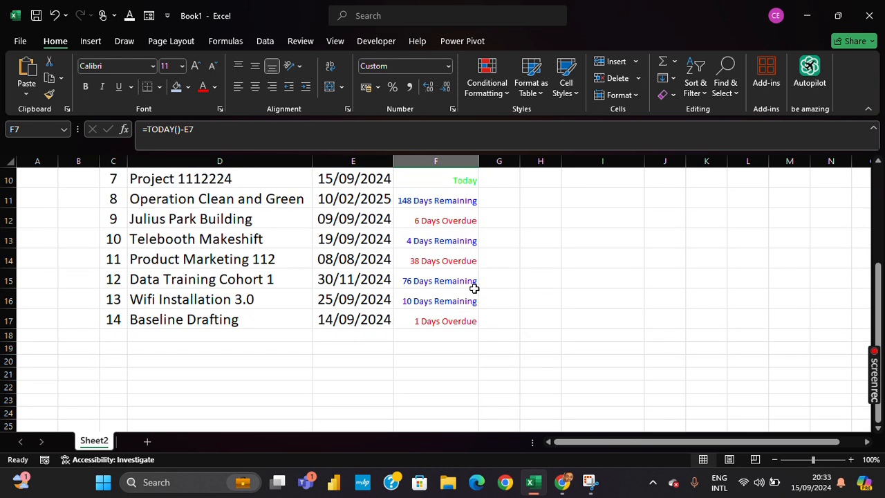
scroll(474, 289, "up", 3)
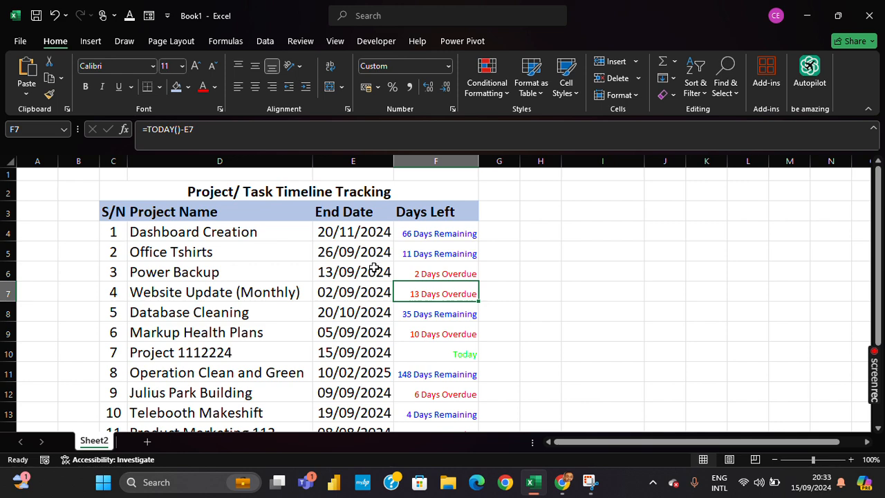